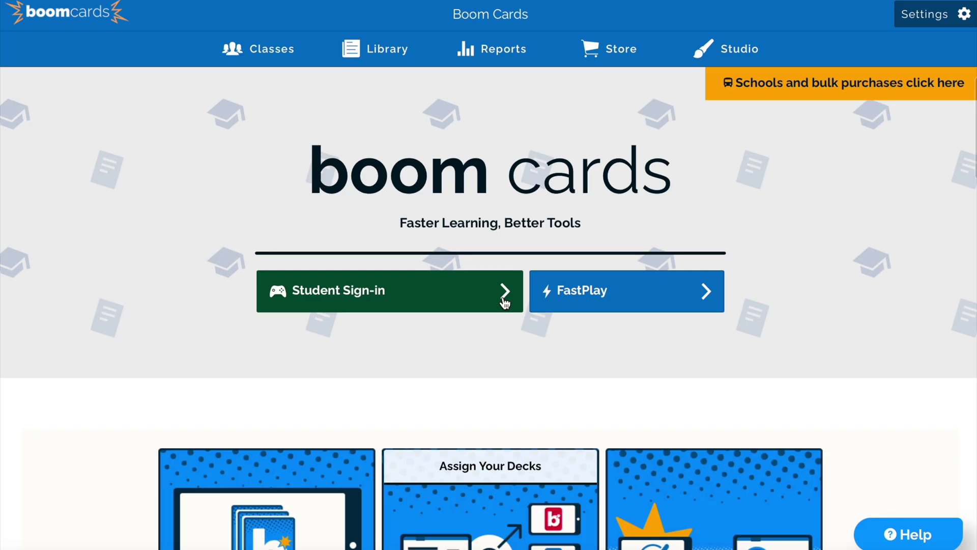
On the Classes page, replace the 'The Teacher' display name with the teacher's own name.
left_click(282, 49)
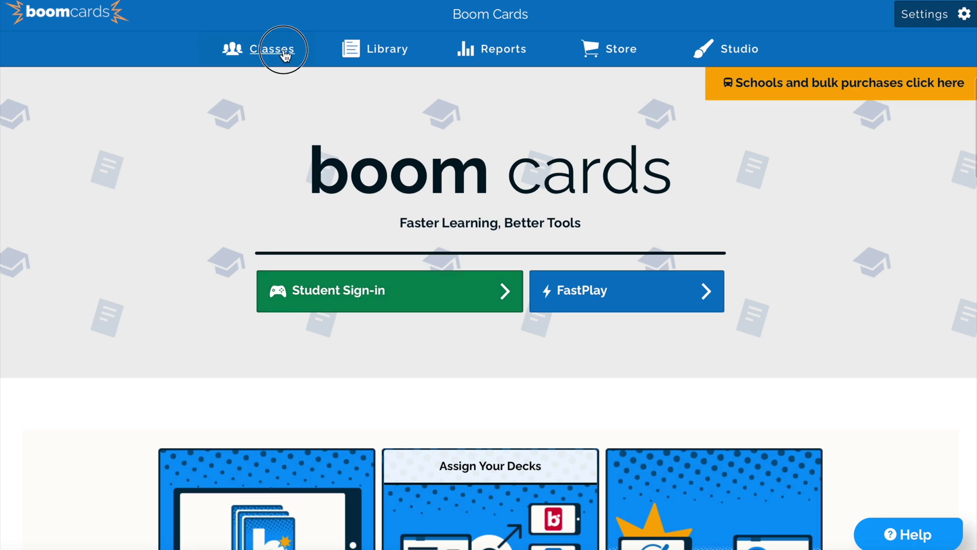
left_click(487, 230)
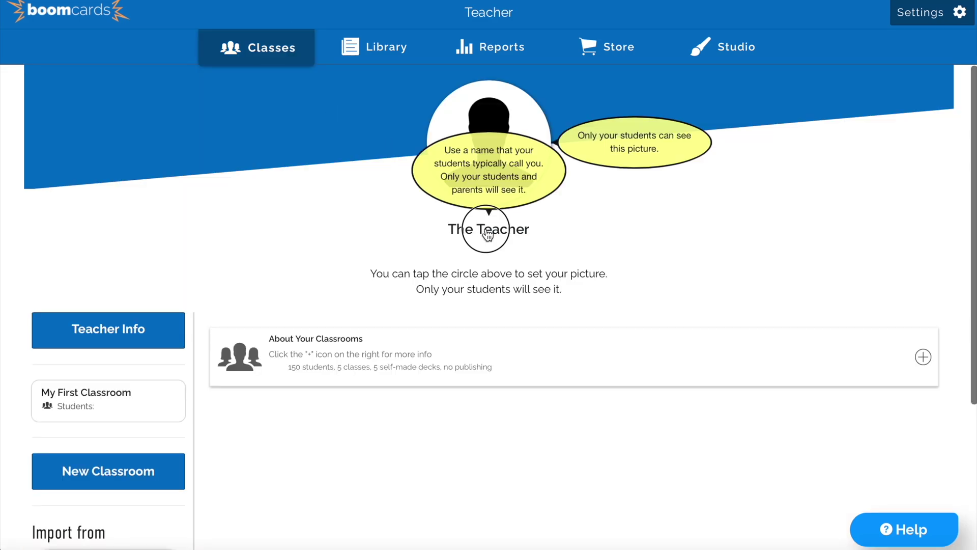
triple_click(402, 221)
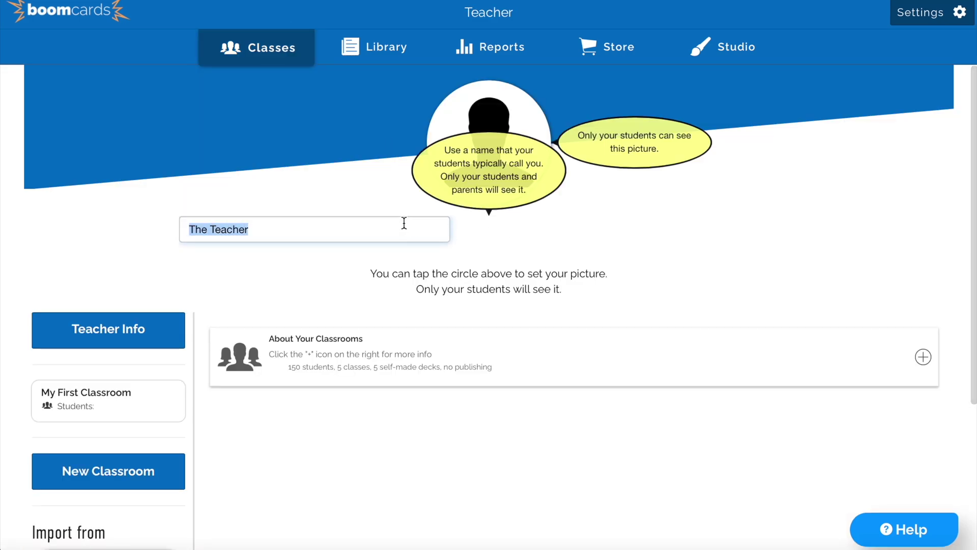
type("Miss sm")
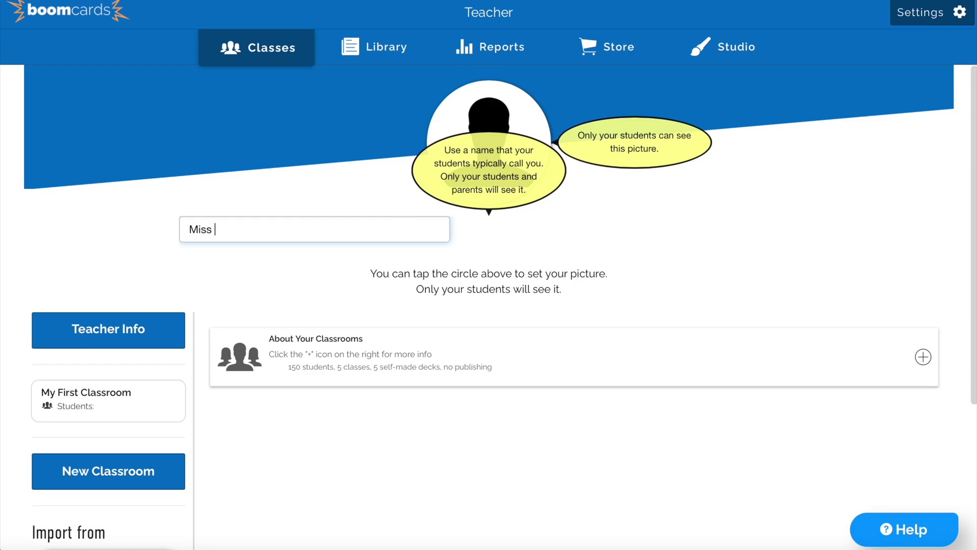
key("BackSpace")
key("BackSpace")
type("Smith")
key("Return")
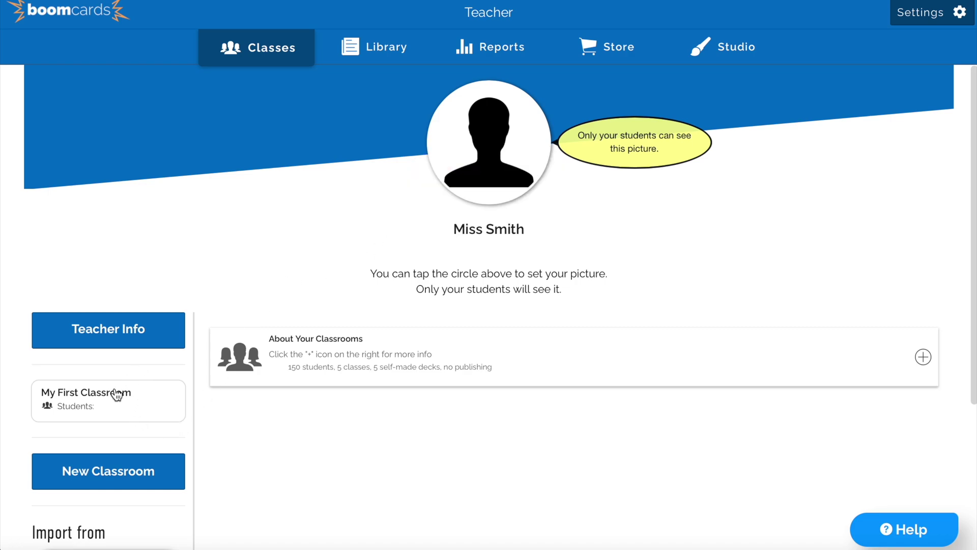
Add a second classroom, then send the email confirmation from My First Classroom's New Student prompt.
left_click(104, 472)
scroll(109, 417, "down", 1)
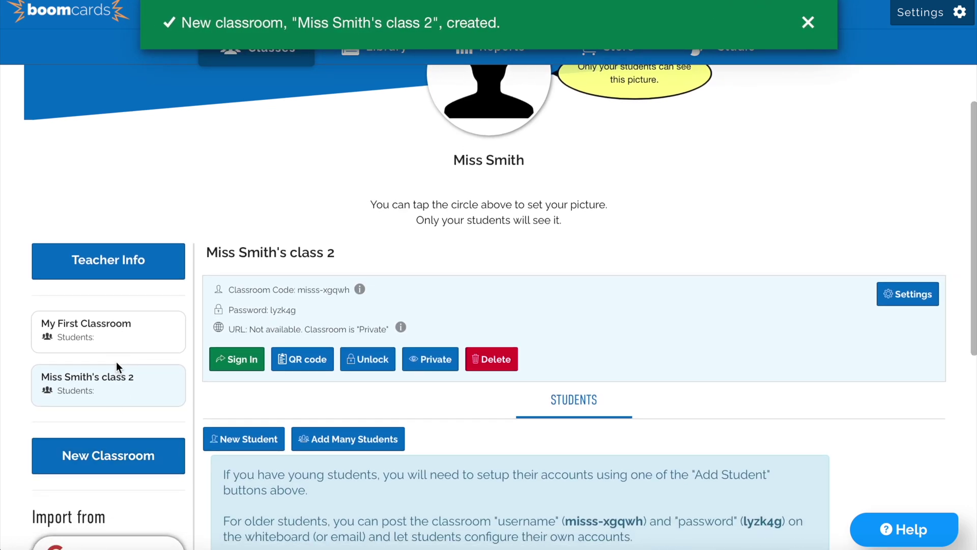
left_click(128, 324)
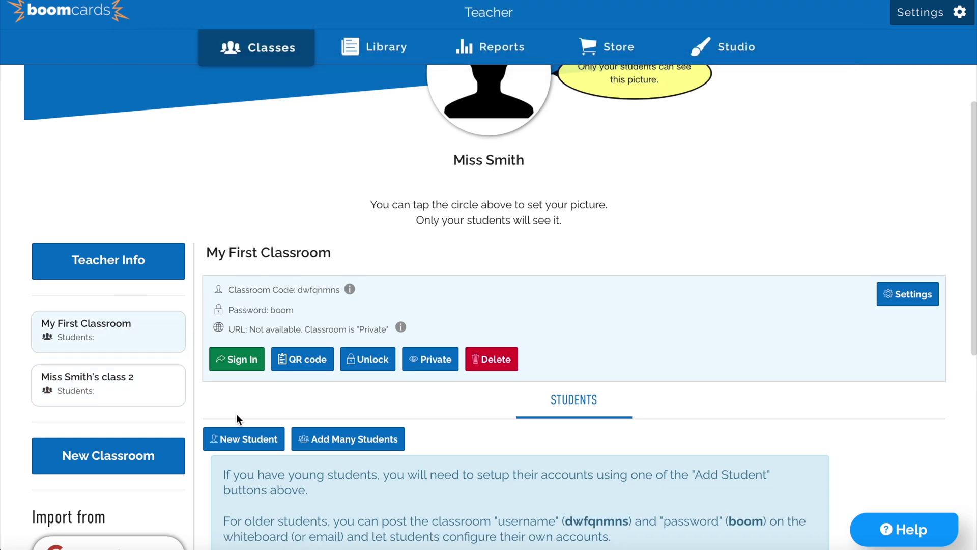
left_click(233, 438)
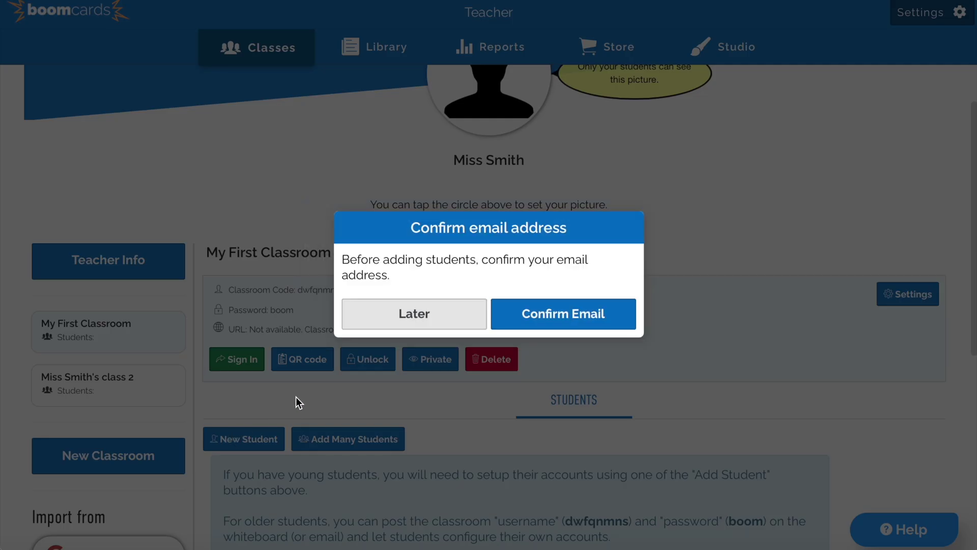
left_click(531, 317)
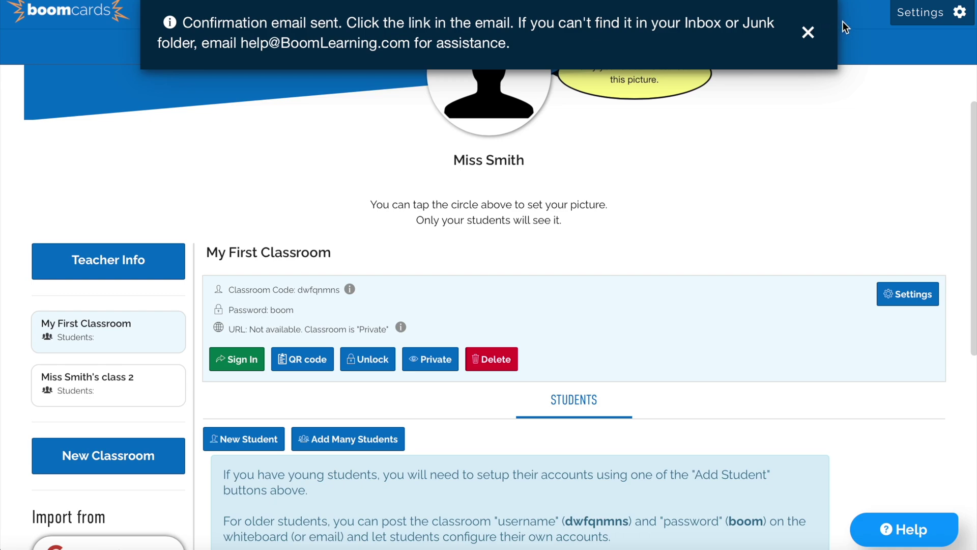
scroll(471, 310, "down", 2)
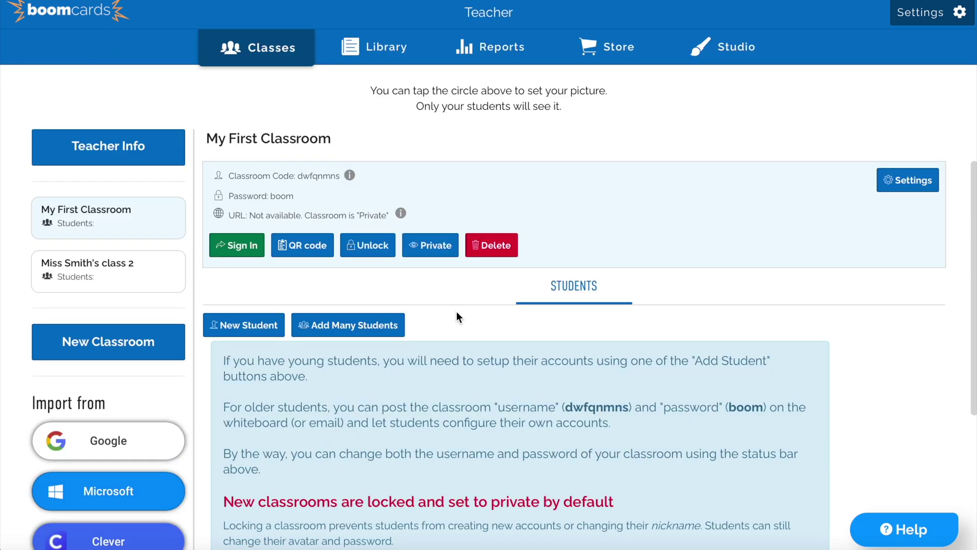
Paste the student nickname list into Add Many Students and enter a default password.
left_click(349, 324)
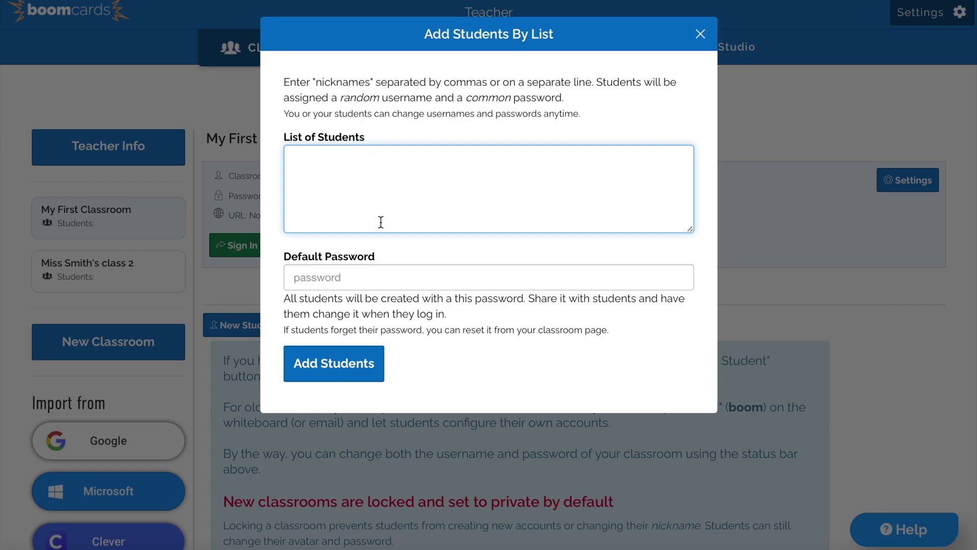
key("ctrl+v")
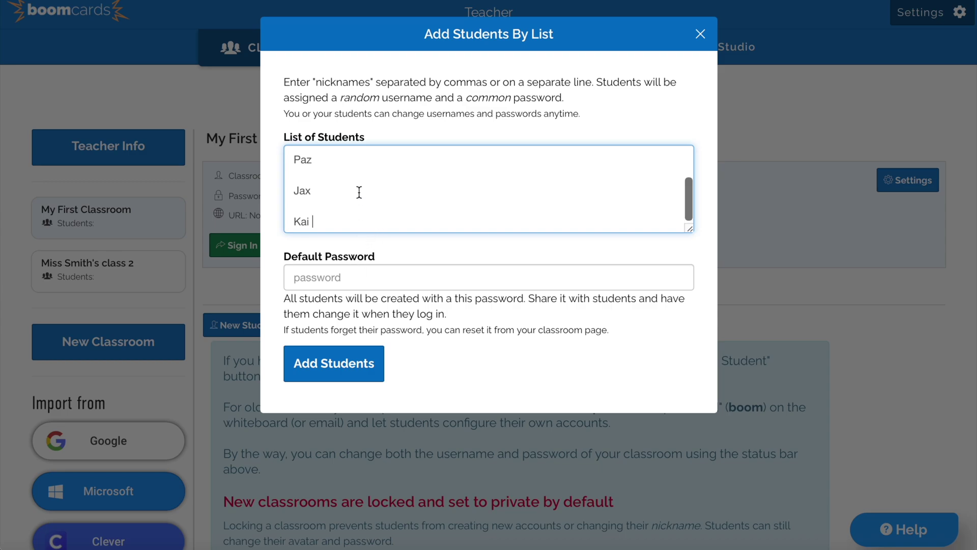
scroll(357, 192, "up", 2)
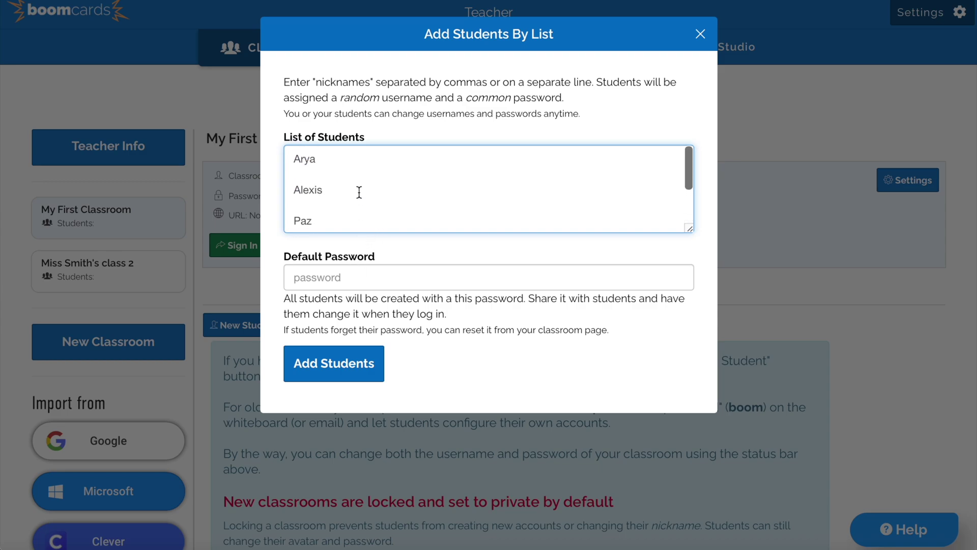
left_click(342, 275)
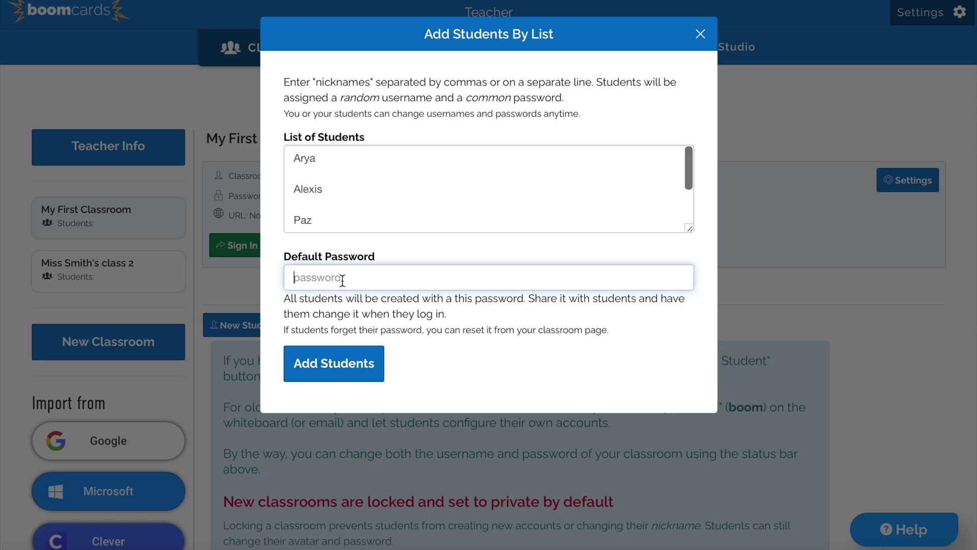
Create the listed students in My First Classroom and check a student card's action menu.
left_click(337, 369)
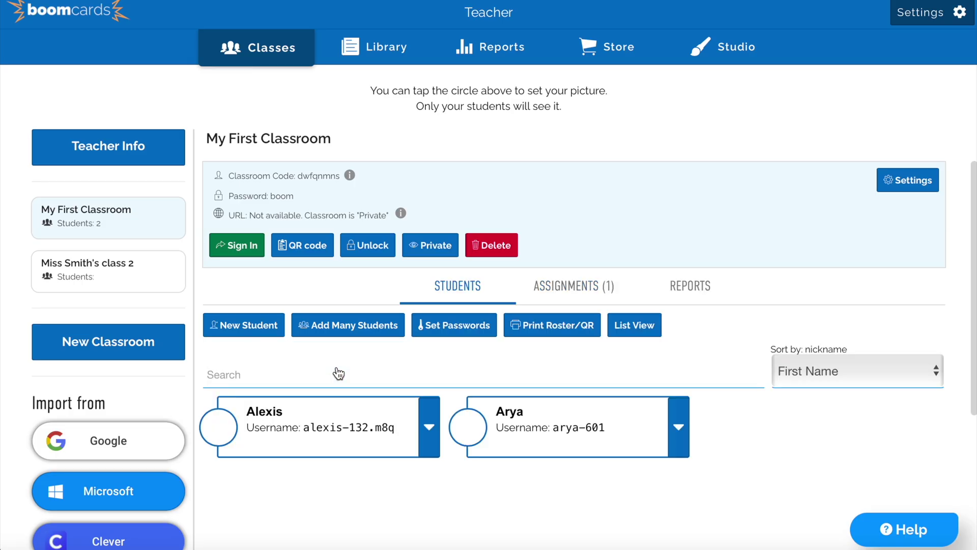
scroll(338, 373, "down", 3)
scroll(339, 373, "up", 1)
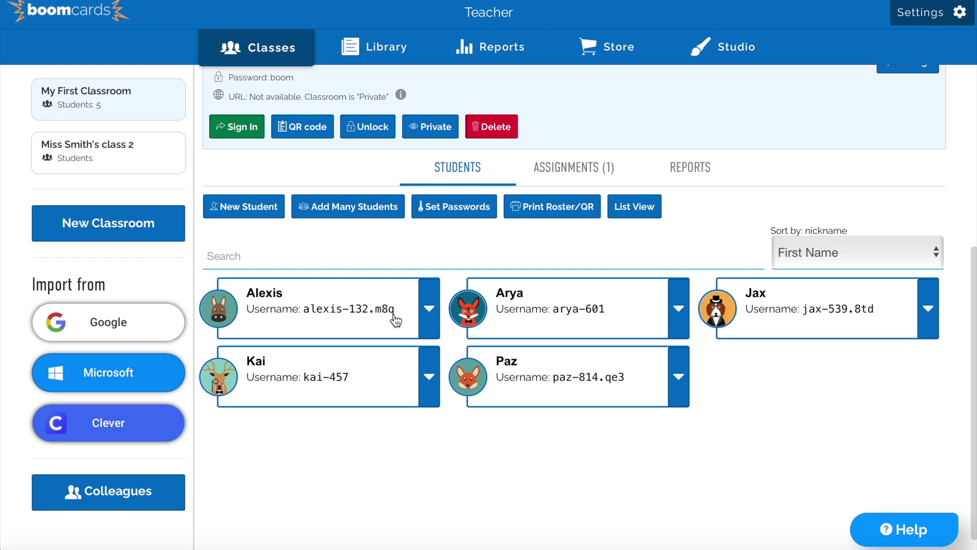
left_click(429, 311)
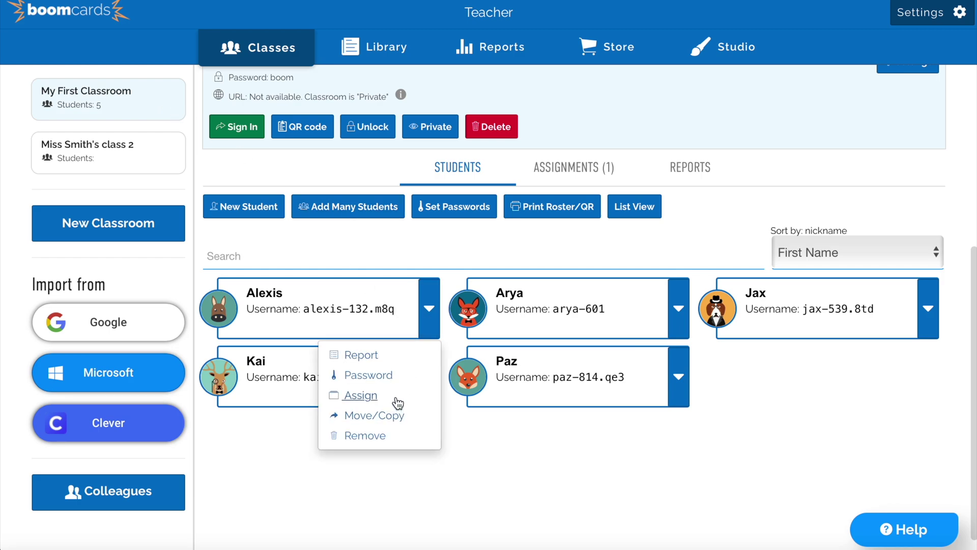
left_click(466, 244)
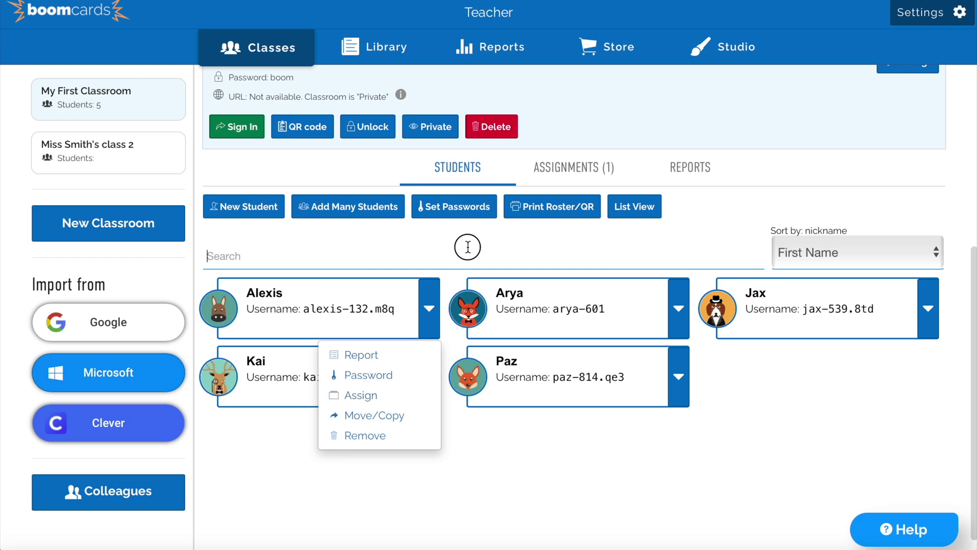
From the Library, assign the Watermelon Ten Frames - FREE deck to My First Classroom.
left_click(402, 51)
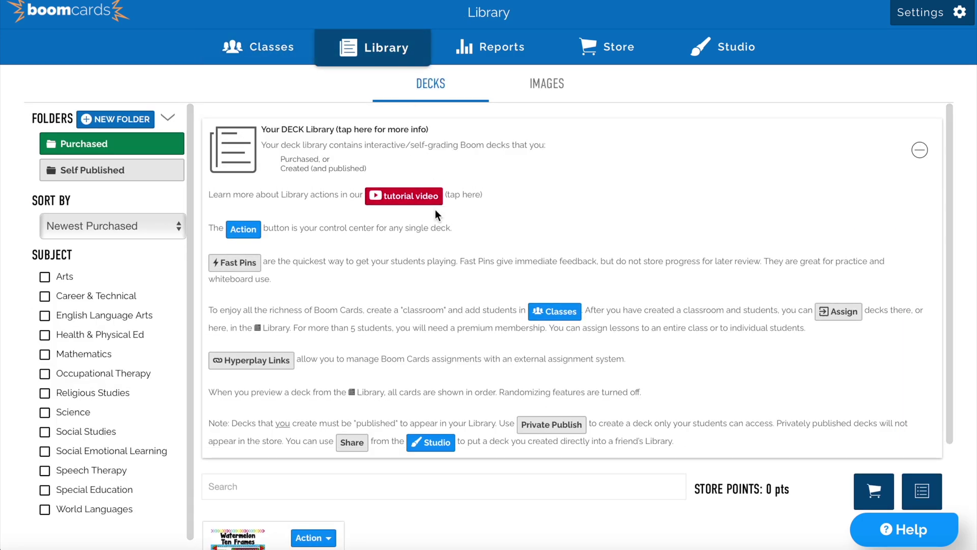
scroll(416, 259, "down", 1)
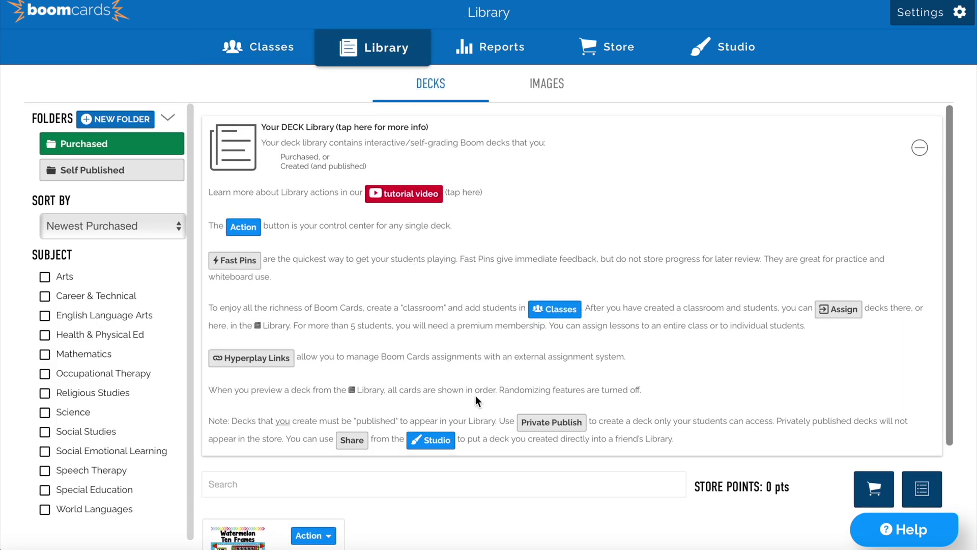
scroll(475, 395, "down", 2)
scroll(488, 500, "down", 3)
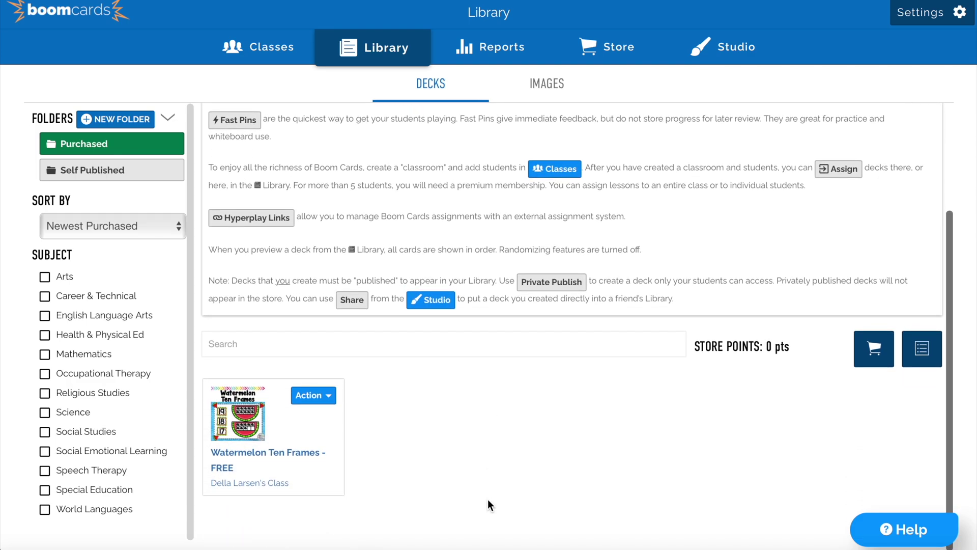
left_click(313, 402)
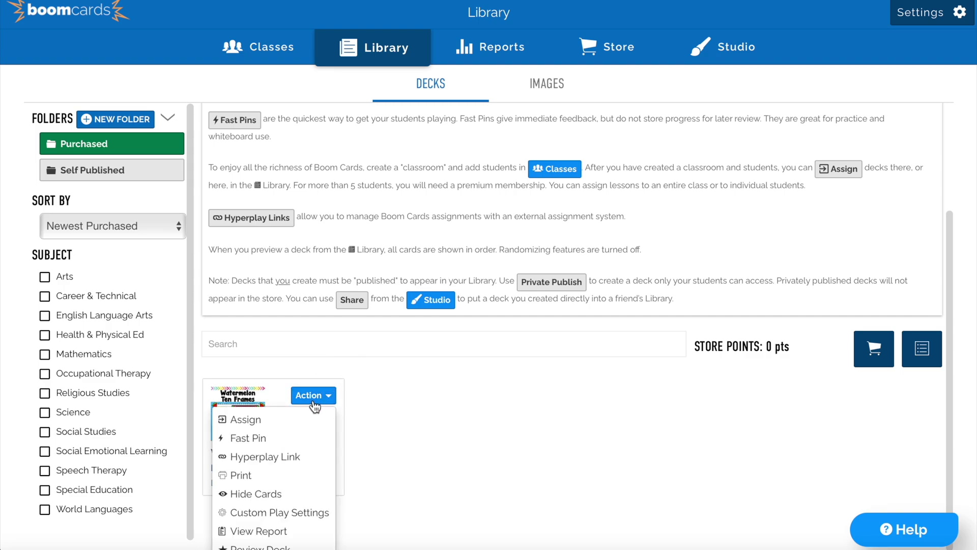
left_click(280, 420)
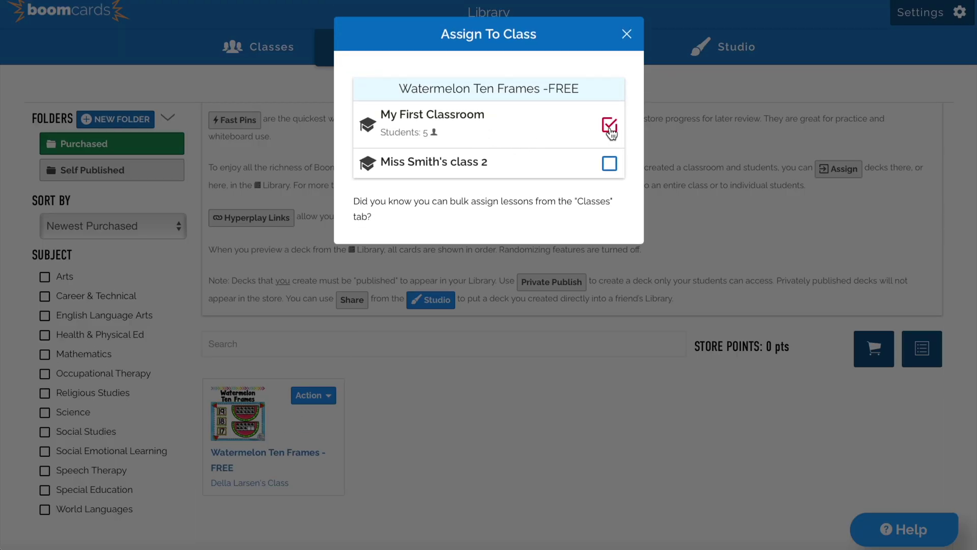
left_click(629, 35)
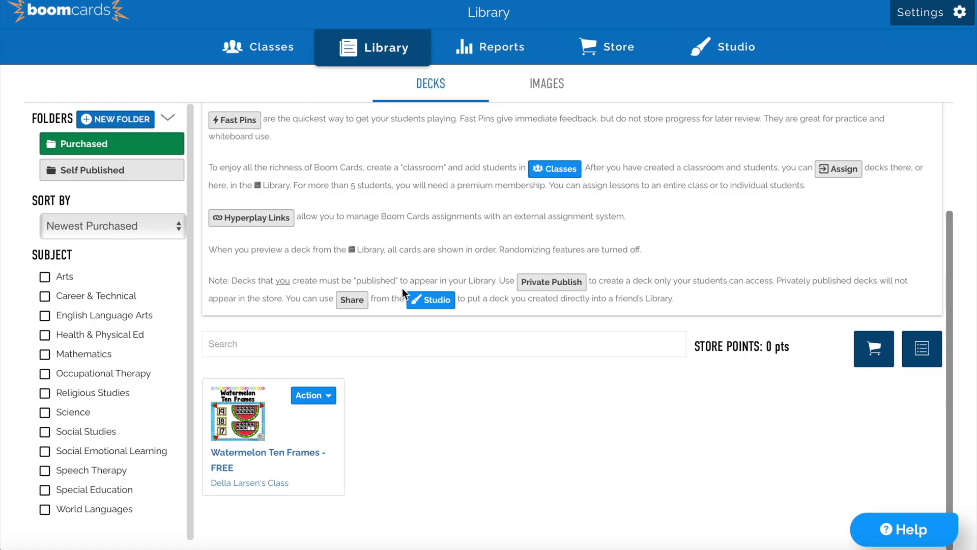
Generate a 14-day FastPlay pin for the Watermelon Ten Frames deck and select the pin.
left_click(330, 399)
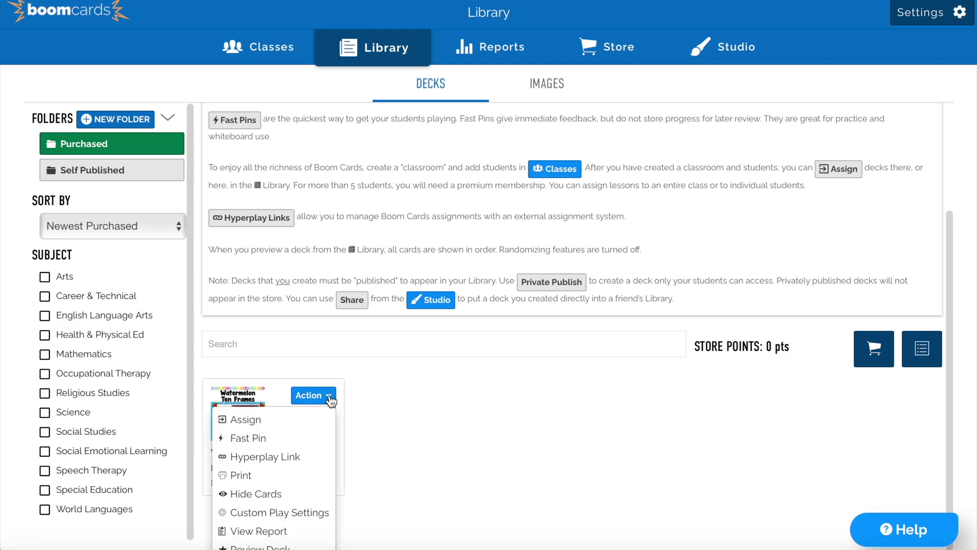
left_click(249, 438)
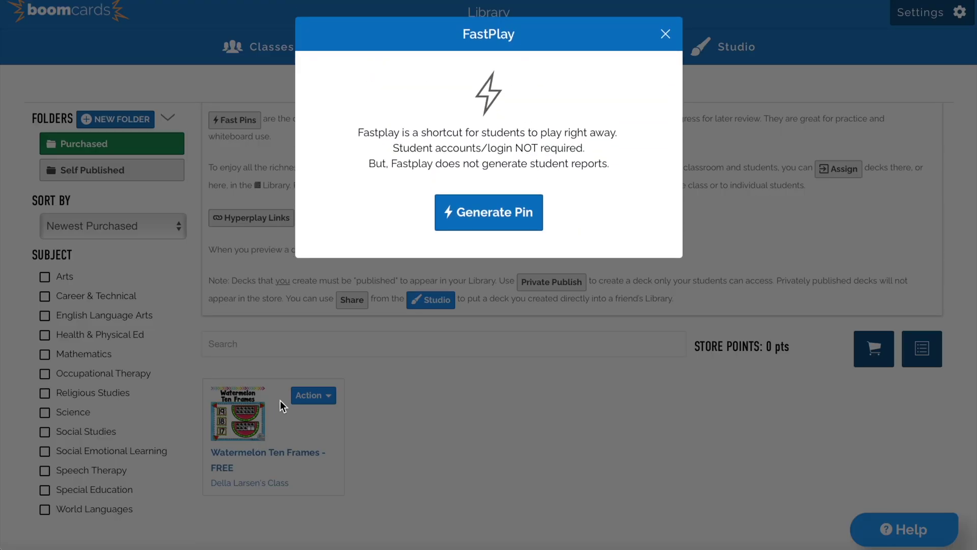
left_click(461, 212)
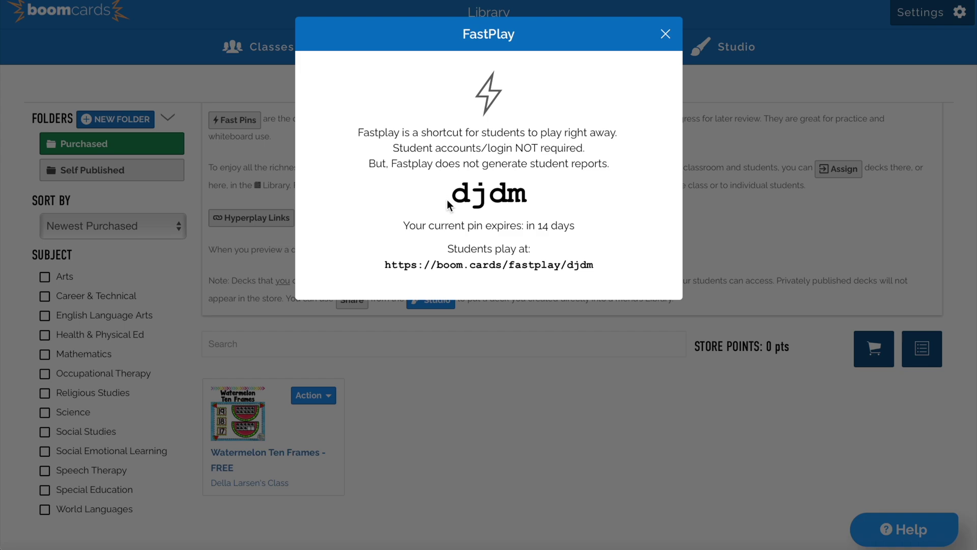
left_click(450, 205)
left_click_drag(450, 205, 535, 205)
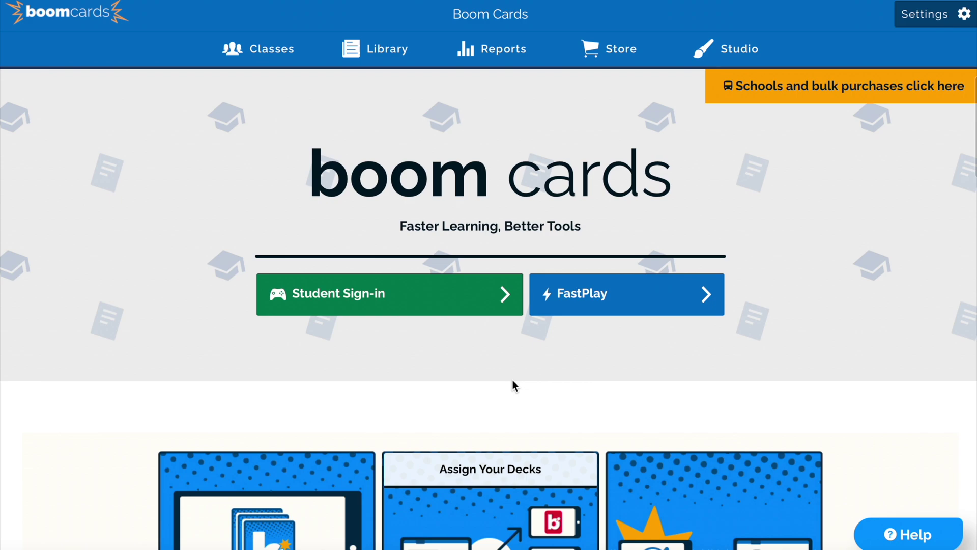
Enter the generated pin on the FastPlay entry page to start the deck.
left_click(580, 304)
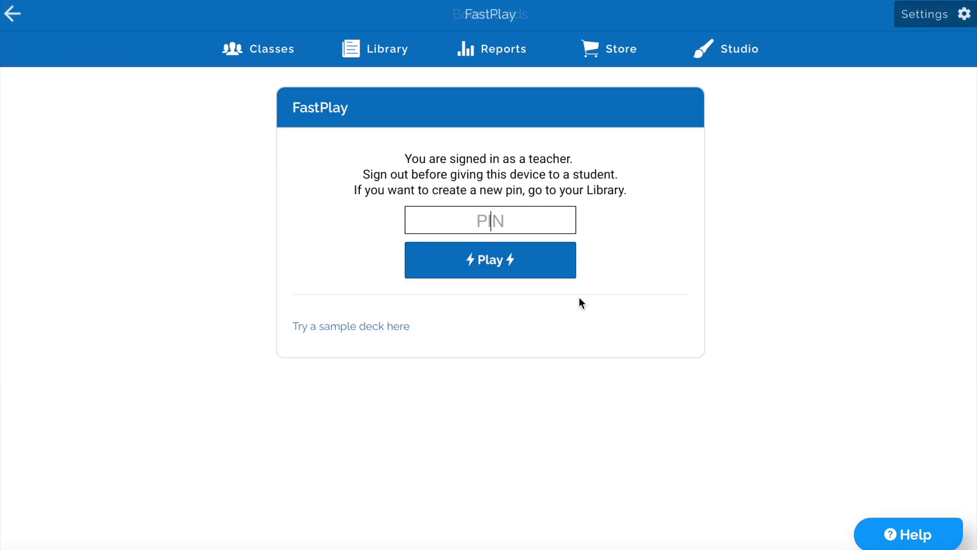
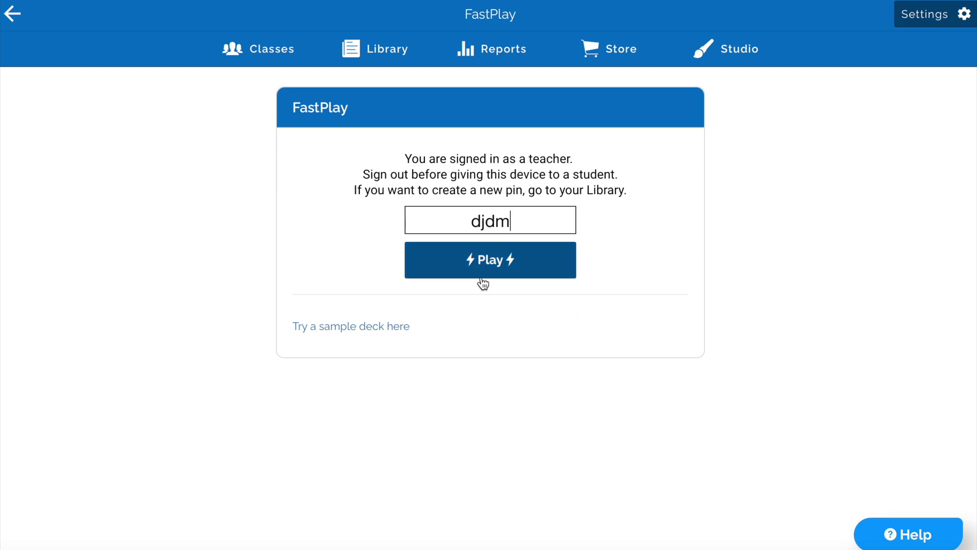
left_click(480, 270)
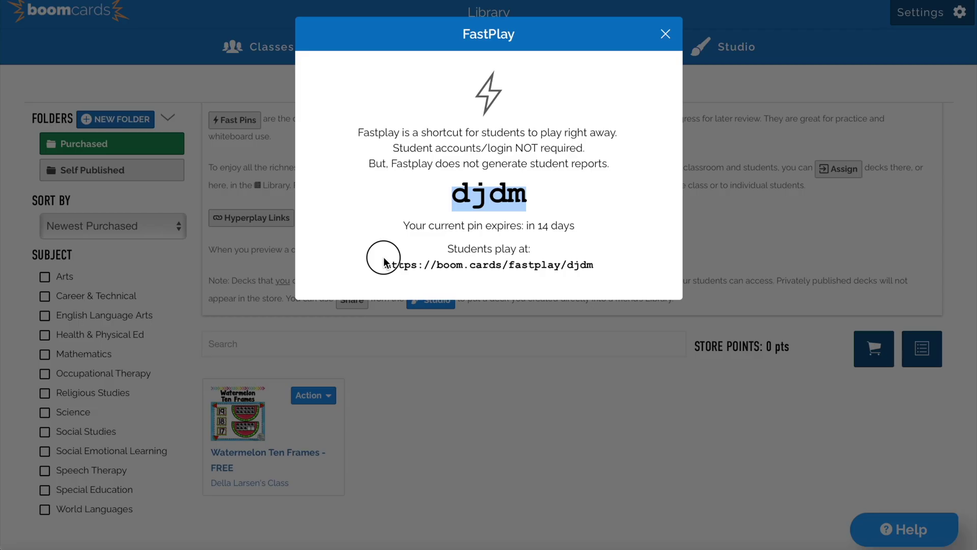
Copy the deck's boom.cards/fastplay student link.
left_click_drag(379, 264, 593, 265)
right_click(543, 266)
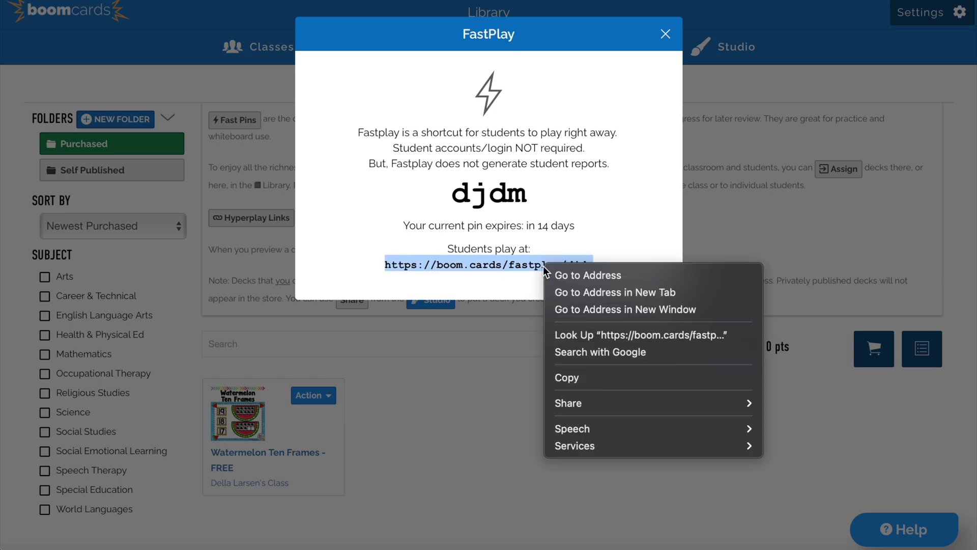
left_click(567, 377)
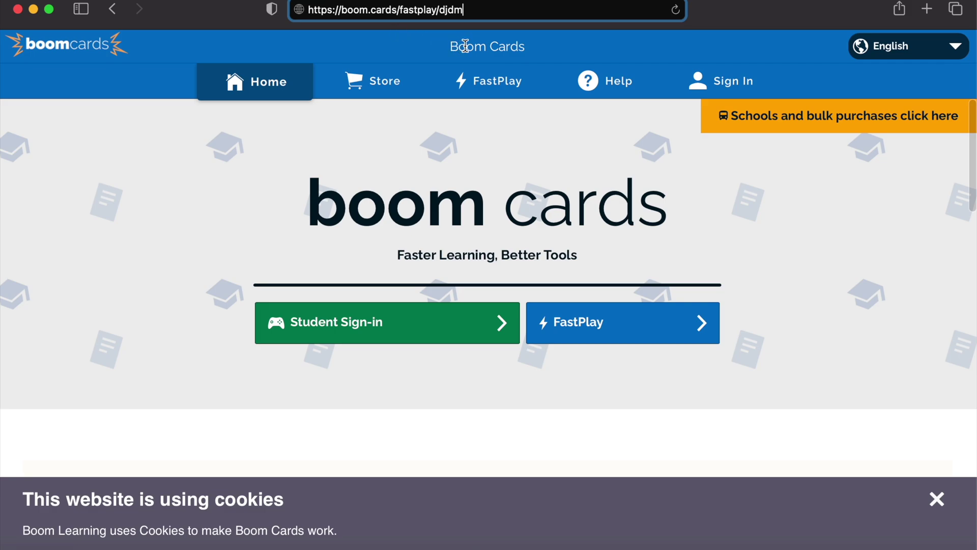
Load the pasted FastPlay link to confirm the deck's first card opens.
key("Return")
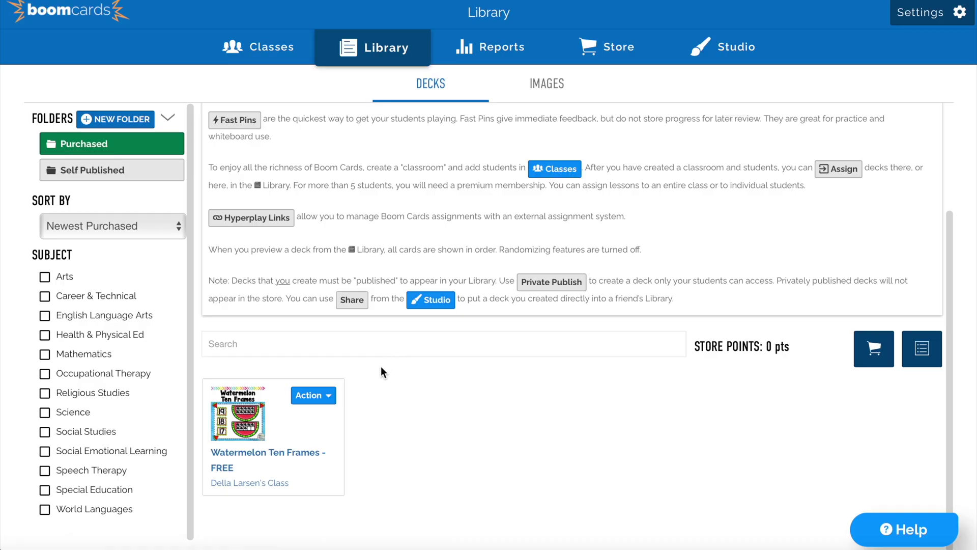
Show the Watermelon Ten Frames deck's Hyperplay link and copy the URL.
left_click(308, 403)
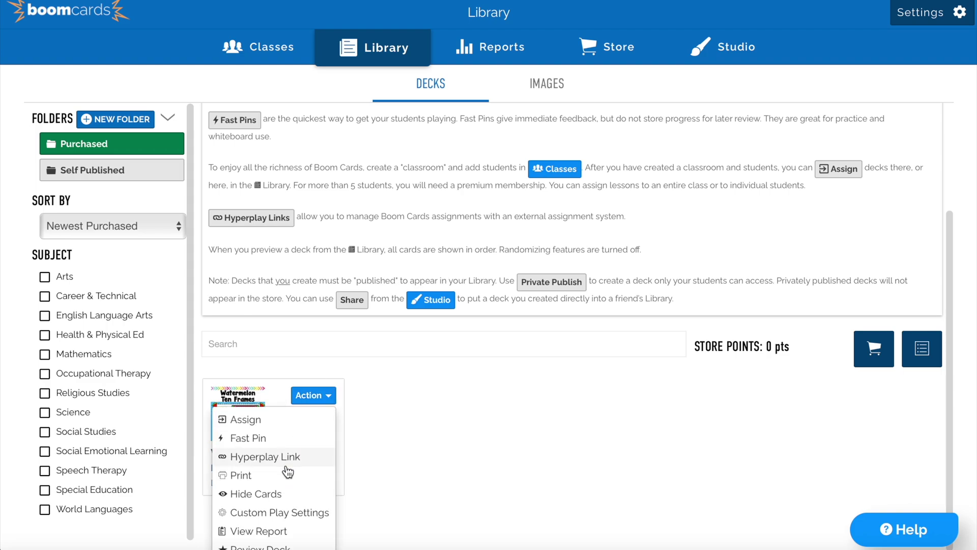
left_click(285, 465)
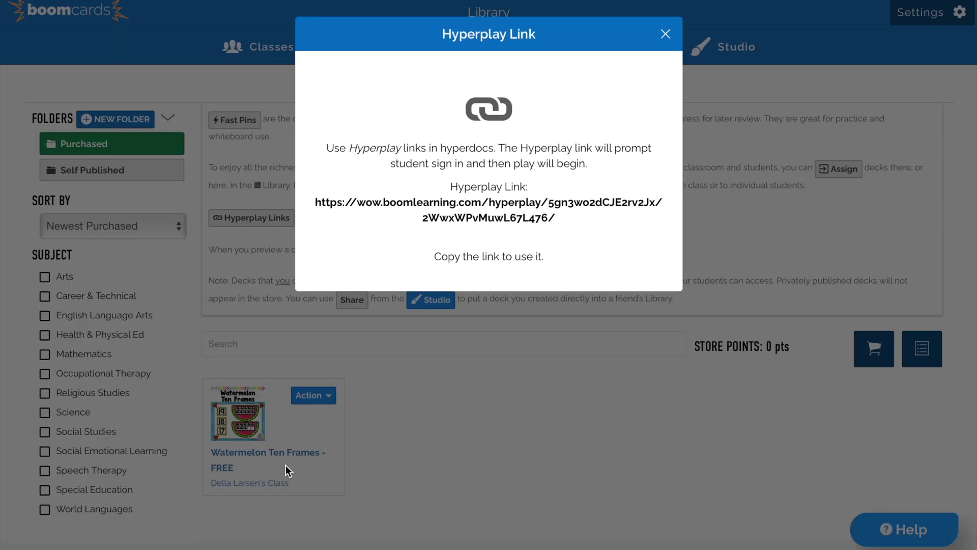
left_click_drag(555, 219, 305, 202)
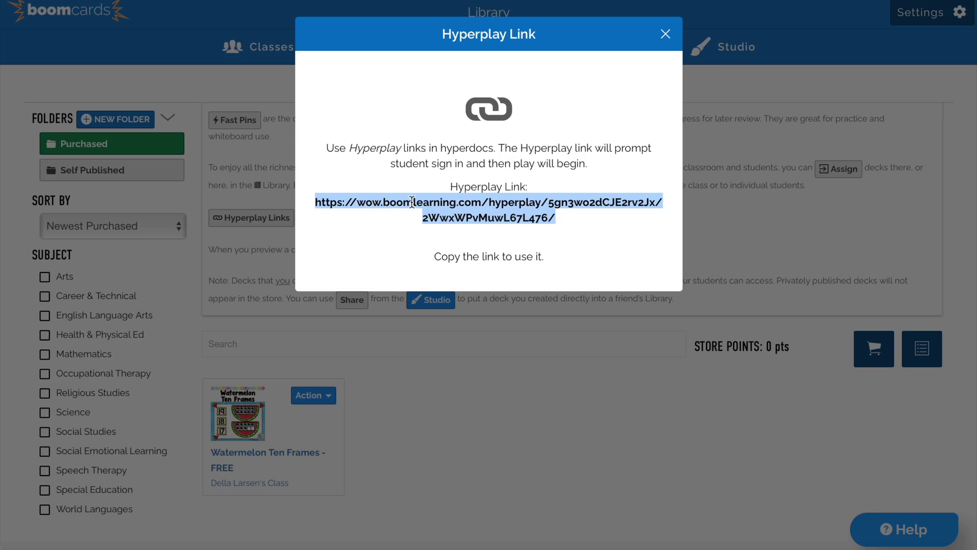
right_click(483, 203)
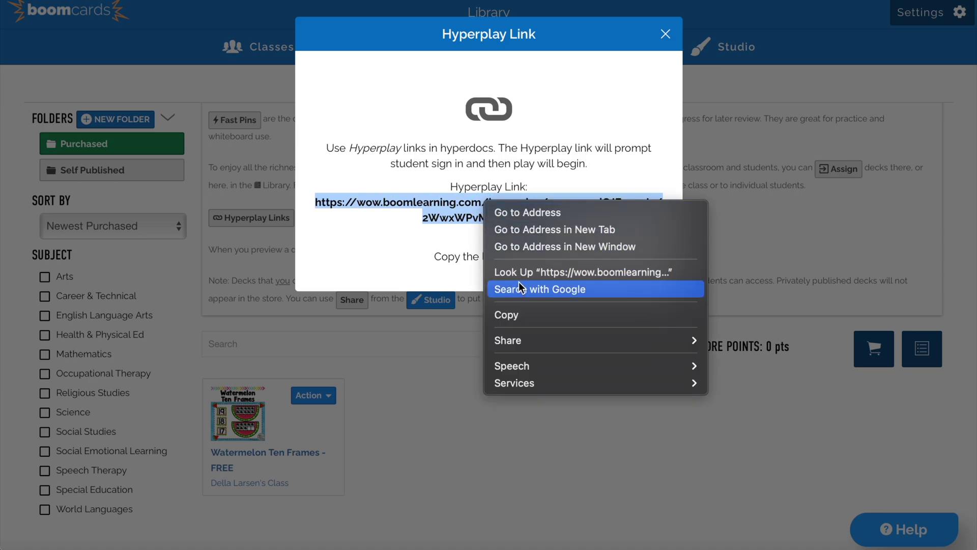
left_click(527, 314)
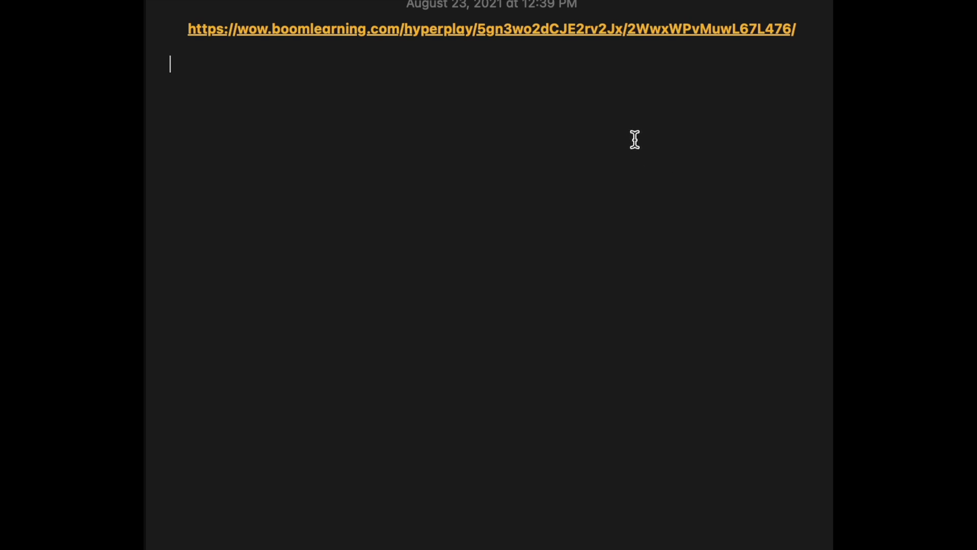
Open the Hyperplay link pasted in the note to reach the Boom Learning log-in page.
left_click(362, 34)
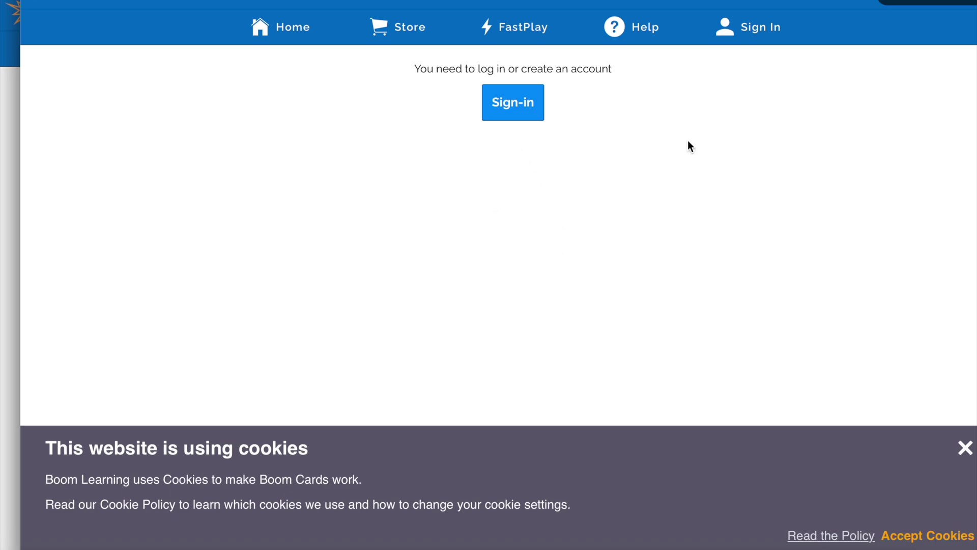
Choose Sign-in, then Sign in with Boom, to reach the Student Login username field.
left_click(524, 118)
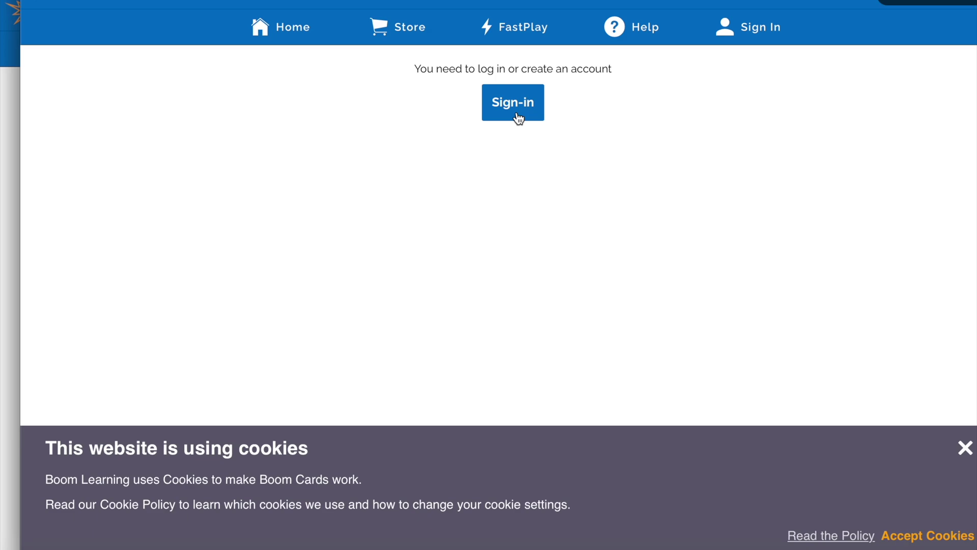
left_click(511, 152)
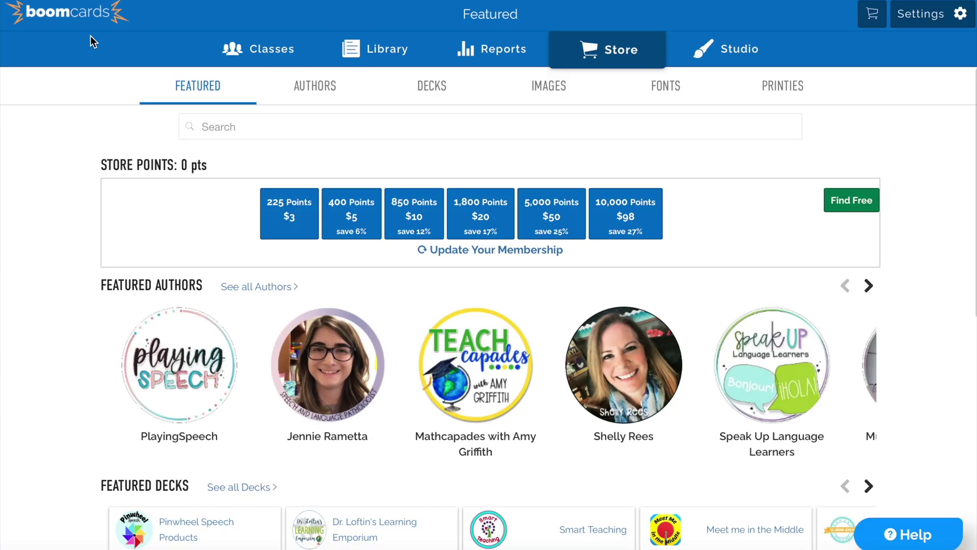
Scroll through the Featured page and advance the Featured Decks carousel to its end.
scroll(377, 239, "down", 3)
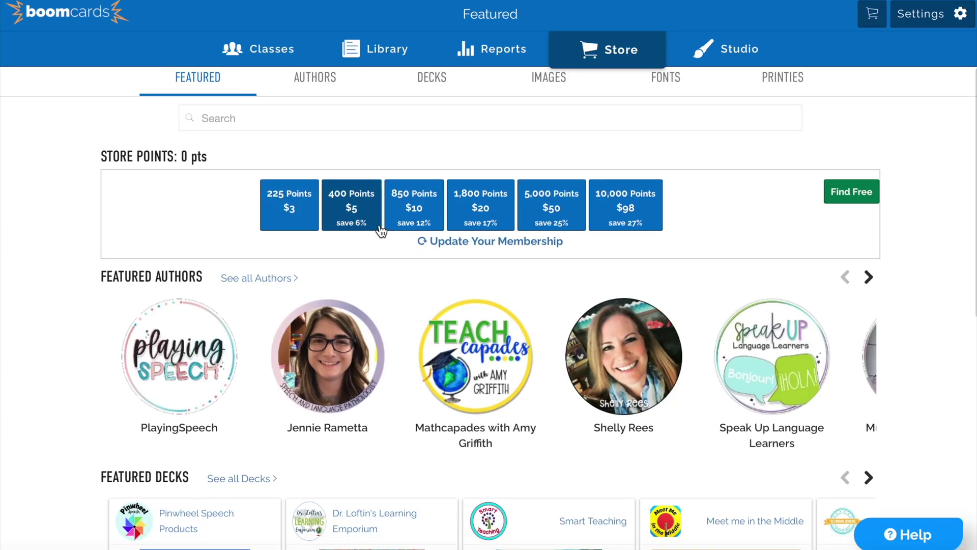
scroll(382, 231, "down", 5)
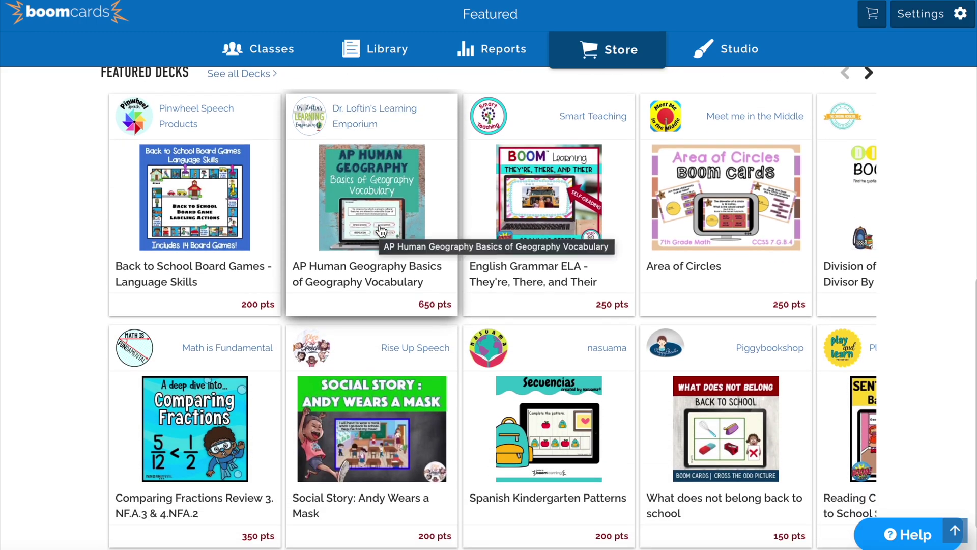
scroll(591, 162, "up", 1)
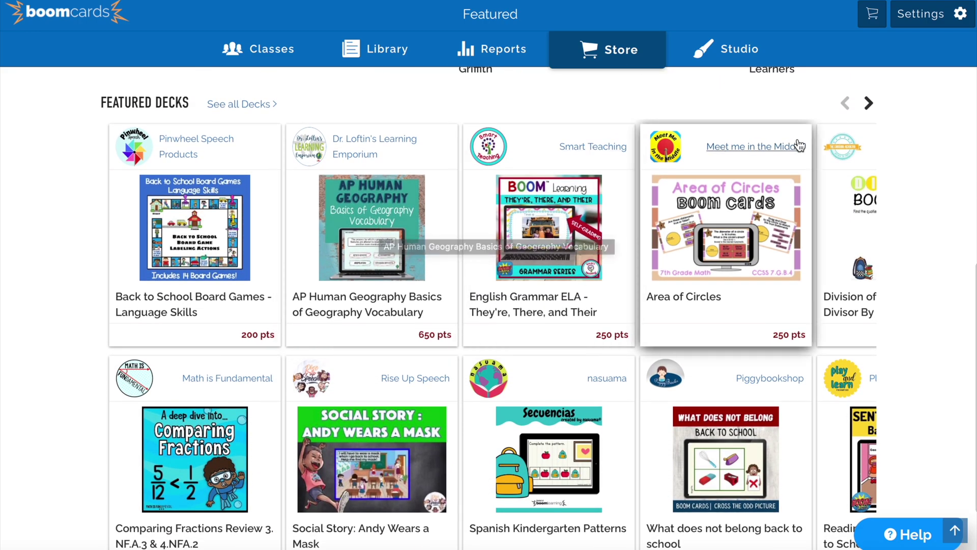
left_click(868, 104)
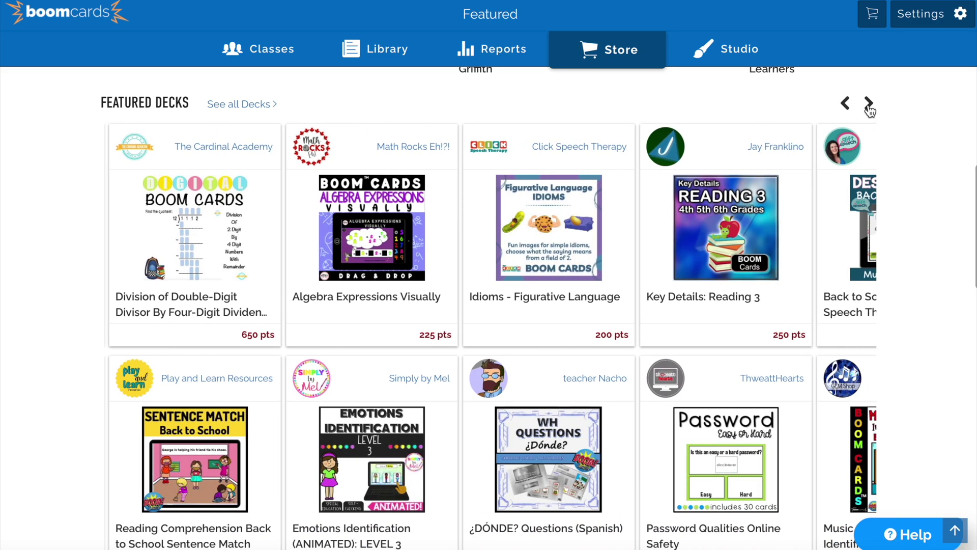
left_click(869, 104)
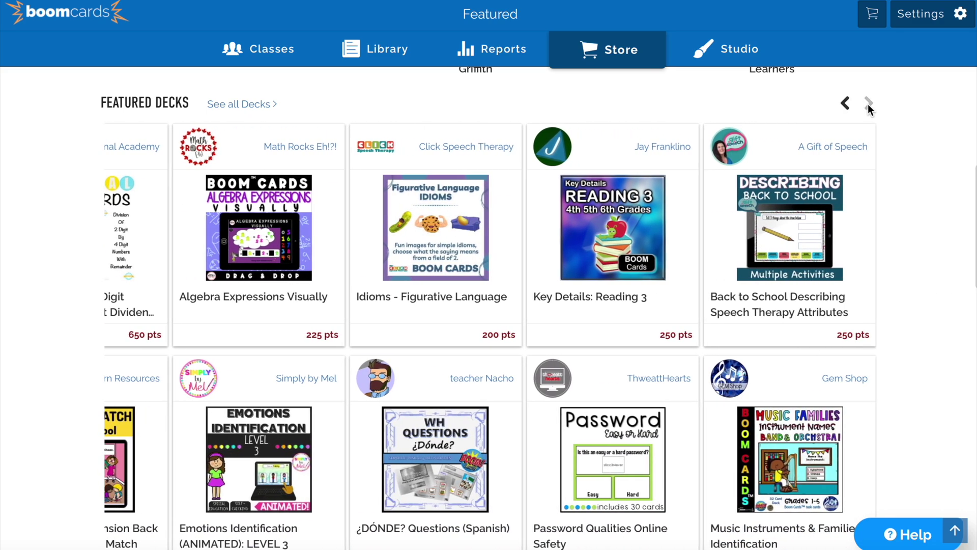
Advance the Top Free decks carousel to its end, then scroll back to the top.
scroll(799, 312, "down", 10)
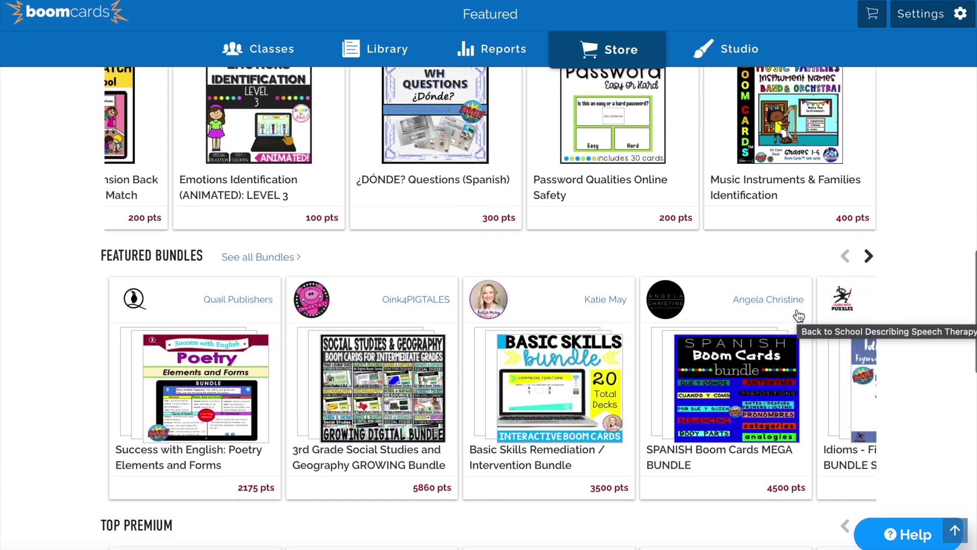
scroll(800, 315, "down", 4)
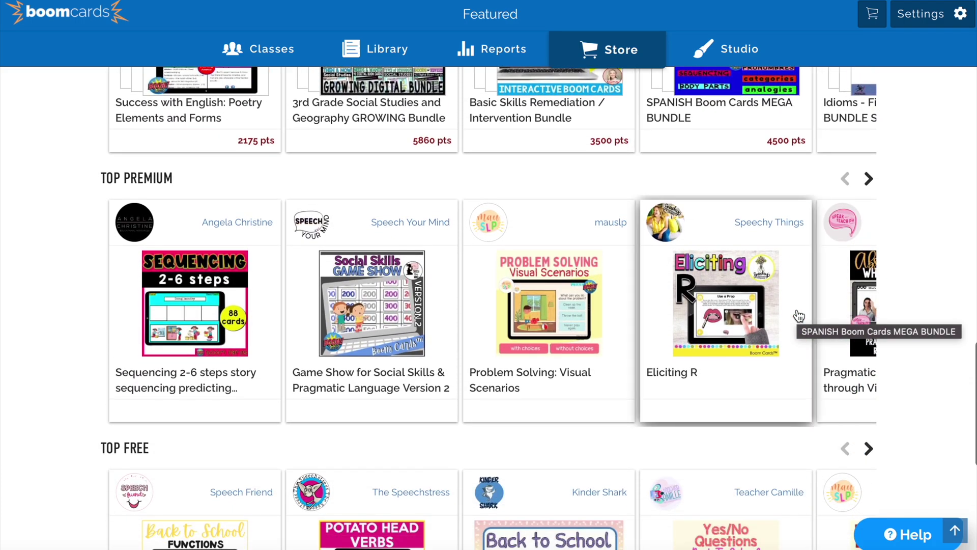
scroll(799, 315, "down", 3)
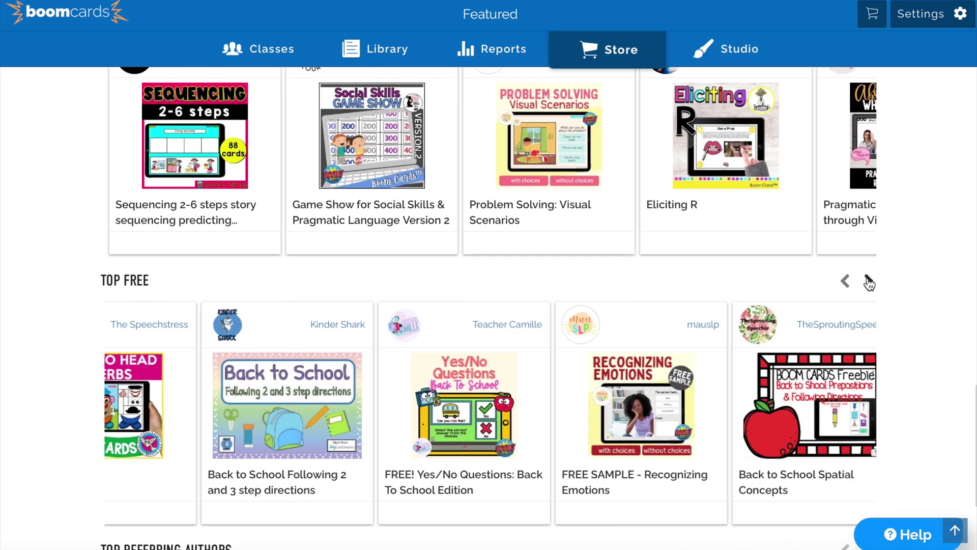
left_click(868, 281)
left_click(868, 282)
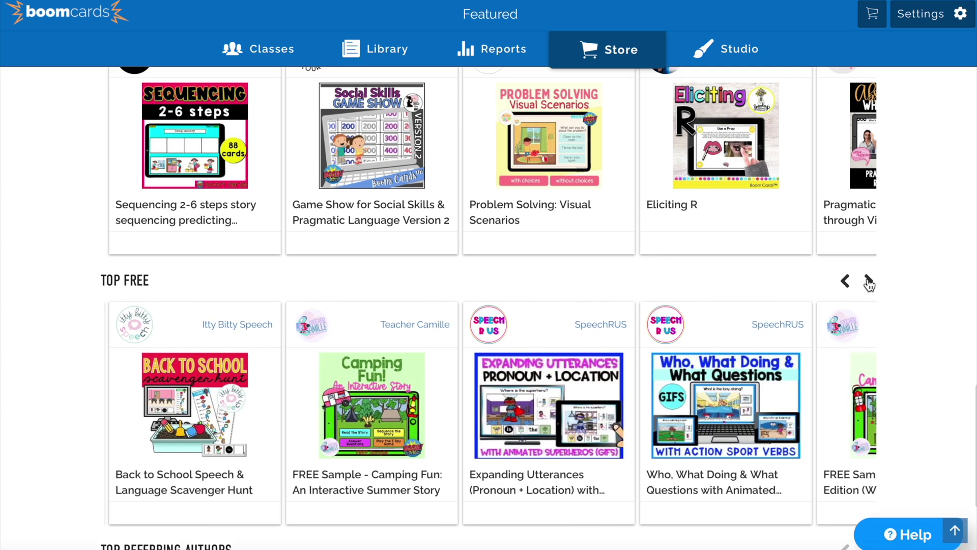
left_click(868, 282)
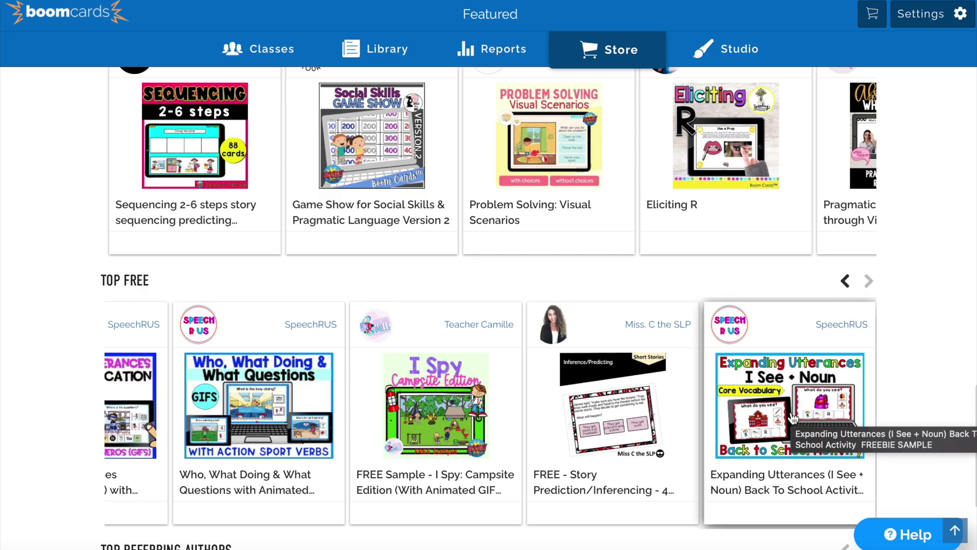
scroll(793, 416, "down", 3)
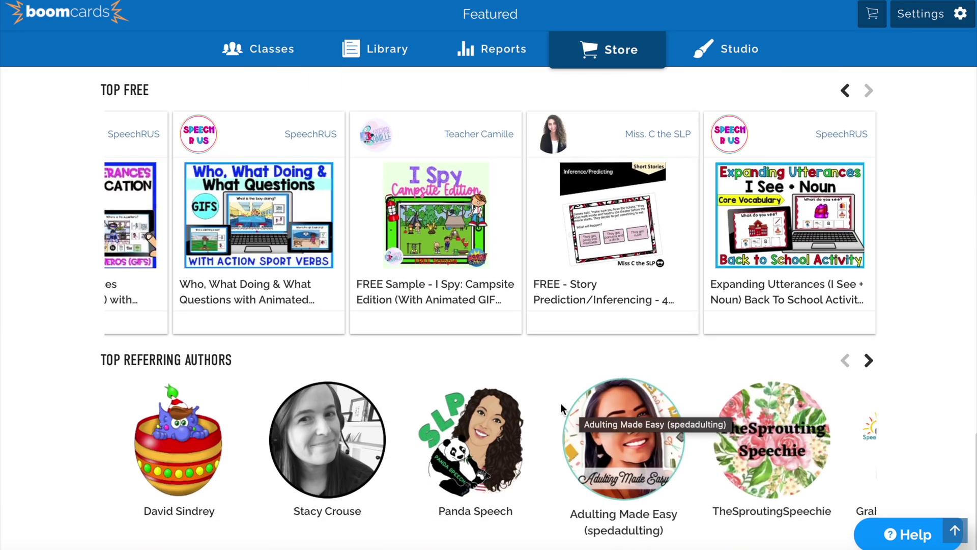
scroll(505, 347, "up", 9)
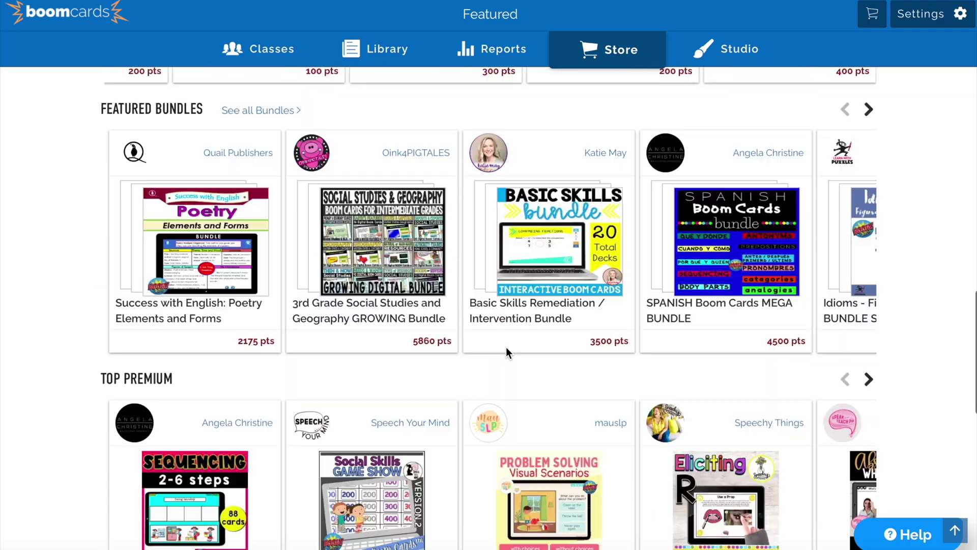
scroll(506, 347, "up", 10)
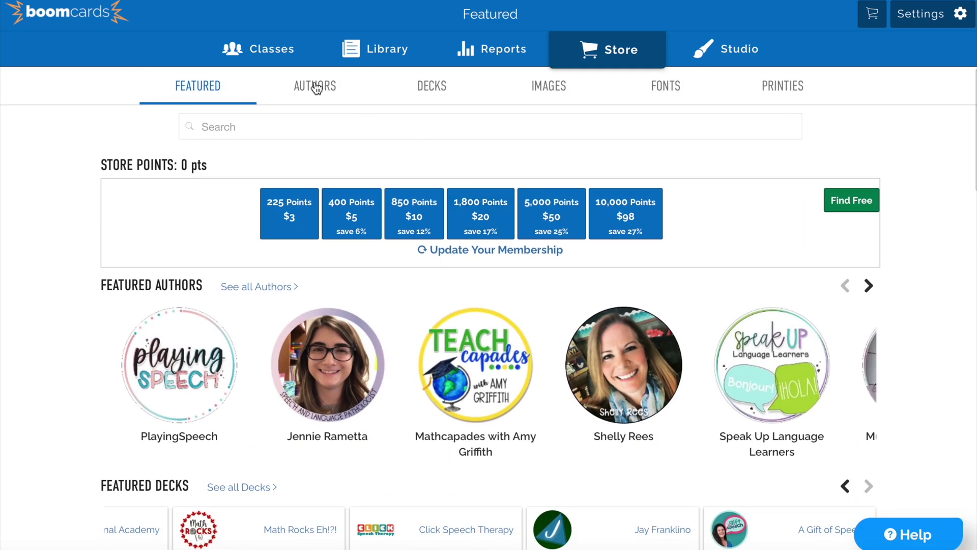
Use Find Free to list free decks, then tick Arts and Science under Refine by Subject.
left_click(839, 204)
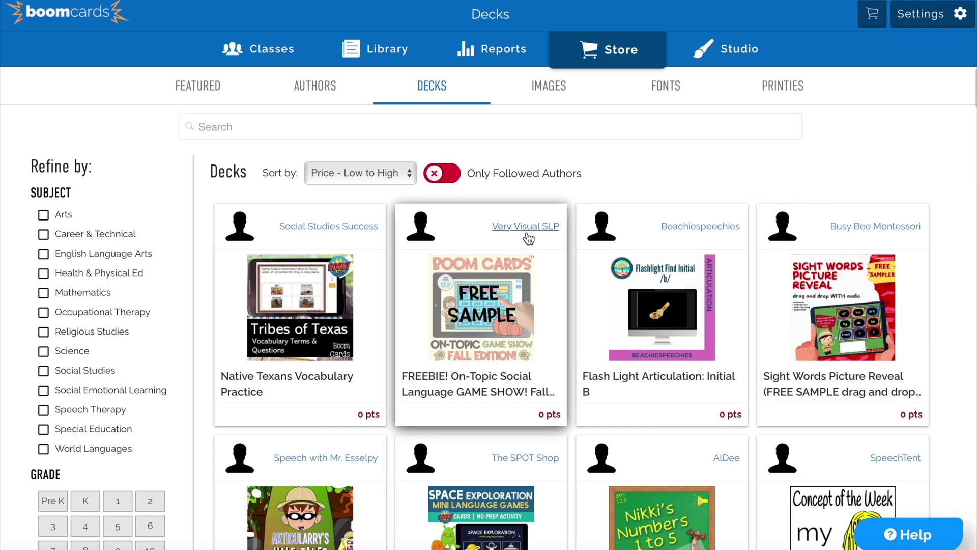
scroll(465, 234, "down", 2)
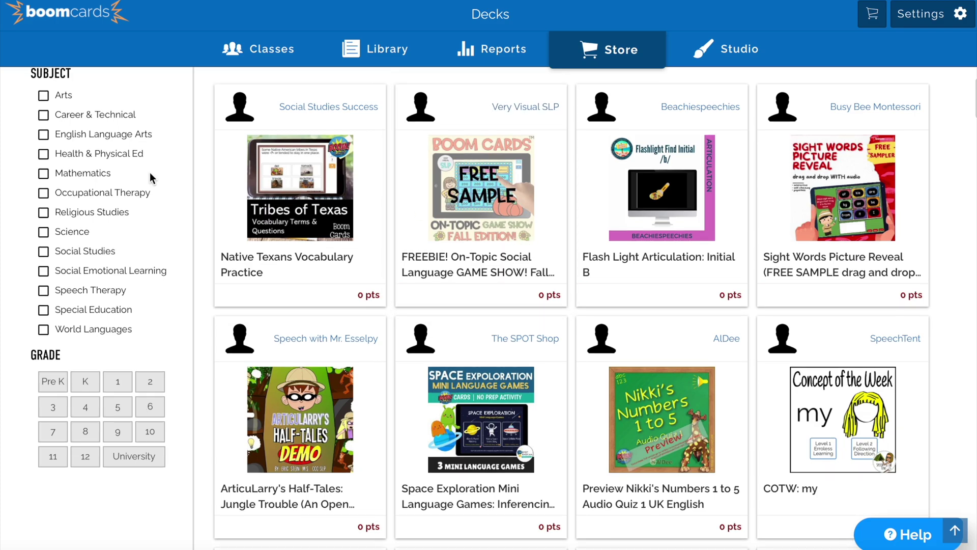
scroll(149, 172, "up", 1)
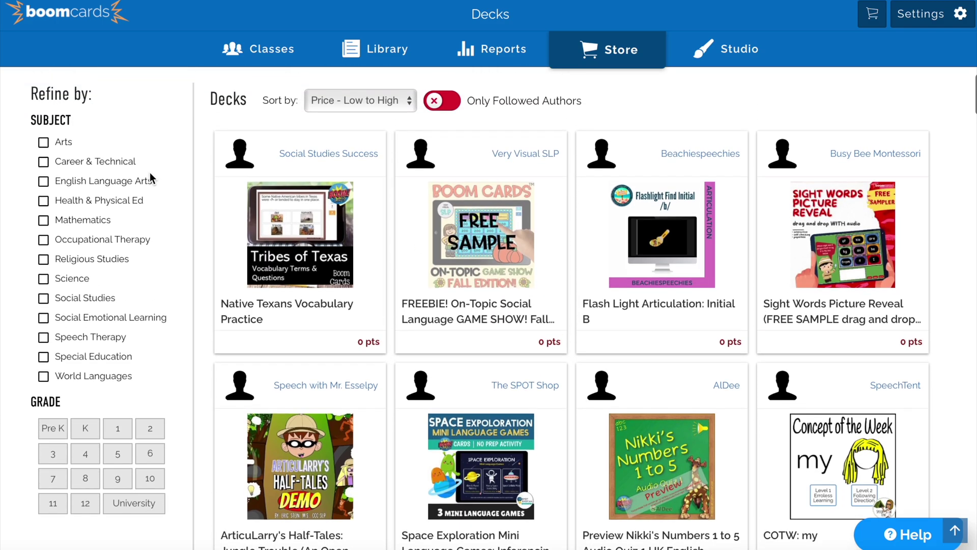
left_click(43, 143)
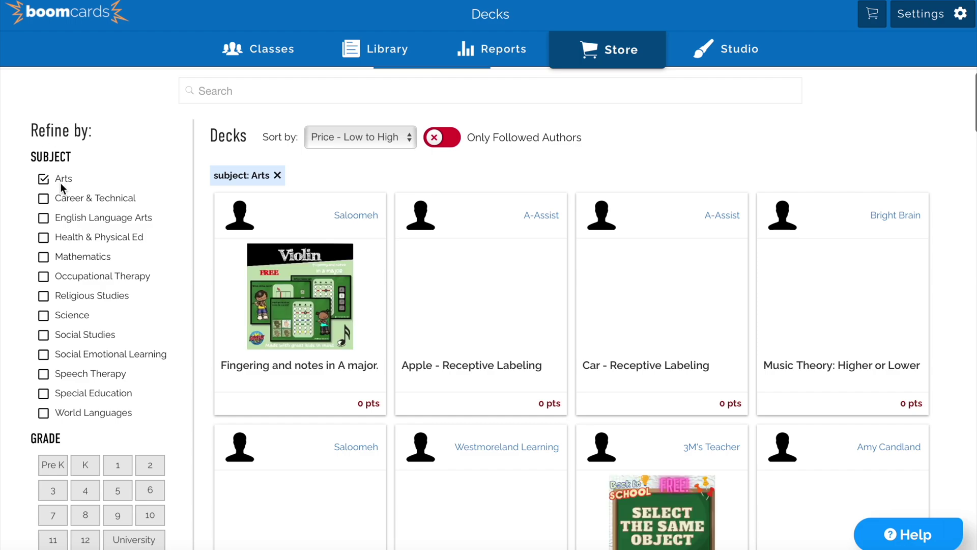
left_click(43, 316)
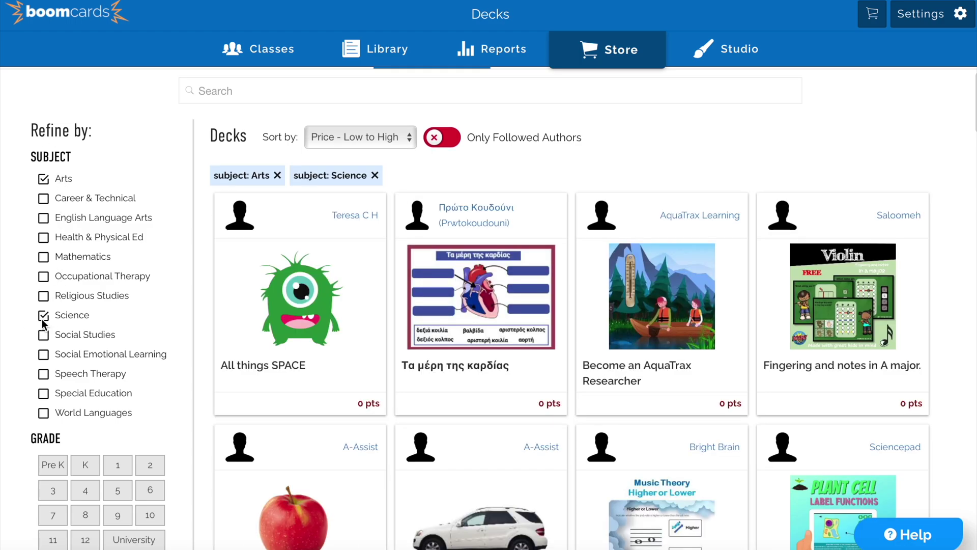